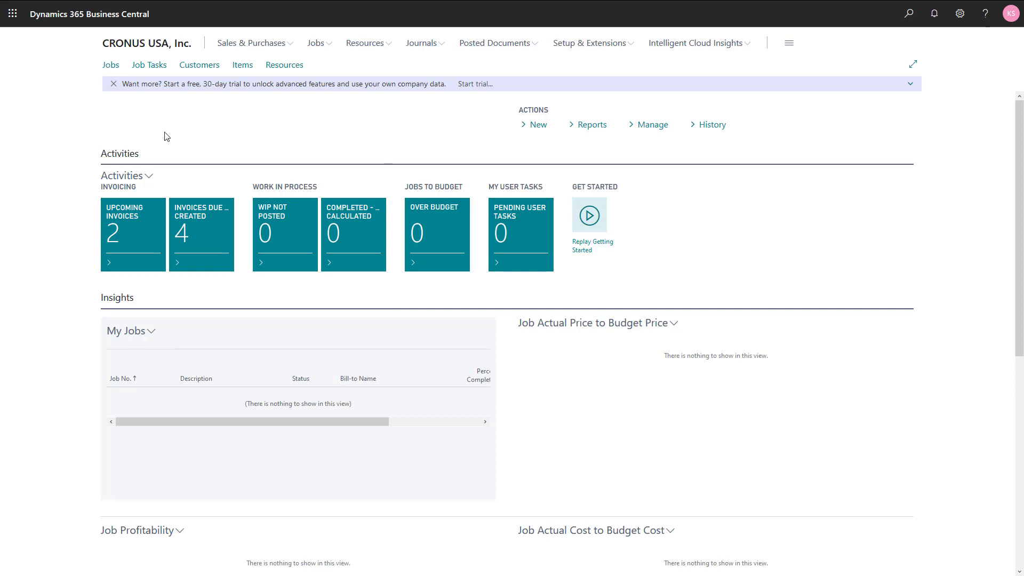
# - Examine the jobs list and the time sheet settings on the resource card of the fourth listed resource
pyautogui.click(104, 73)
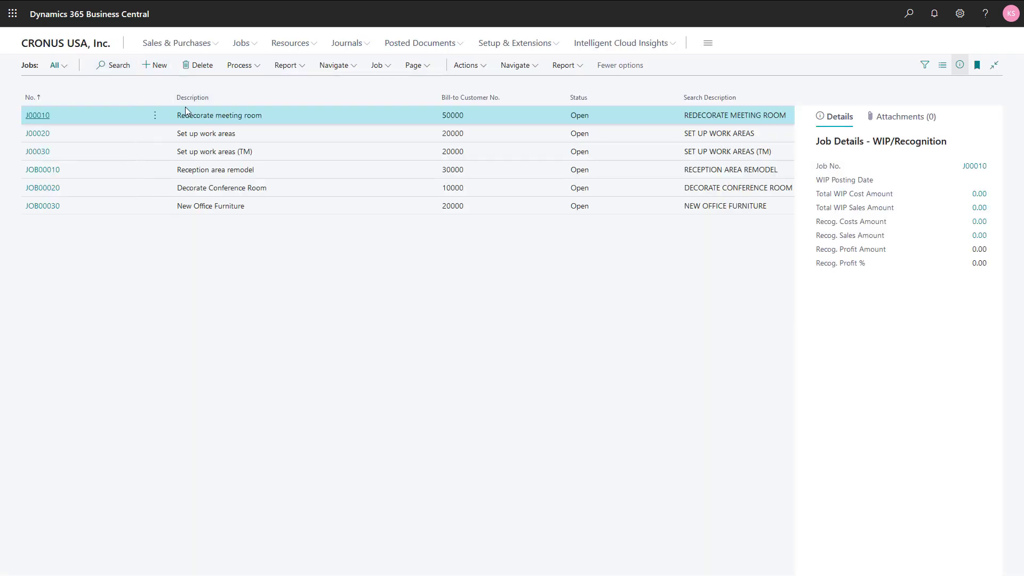
pyautogui.press('Escape')
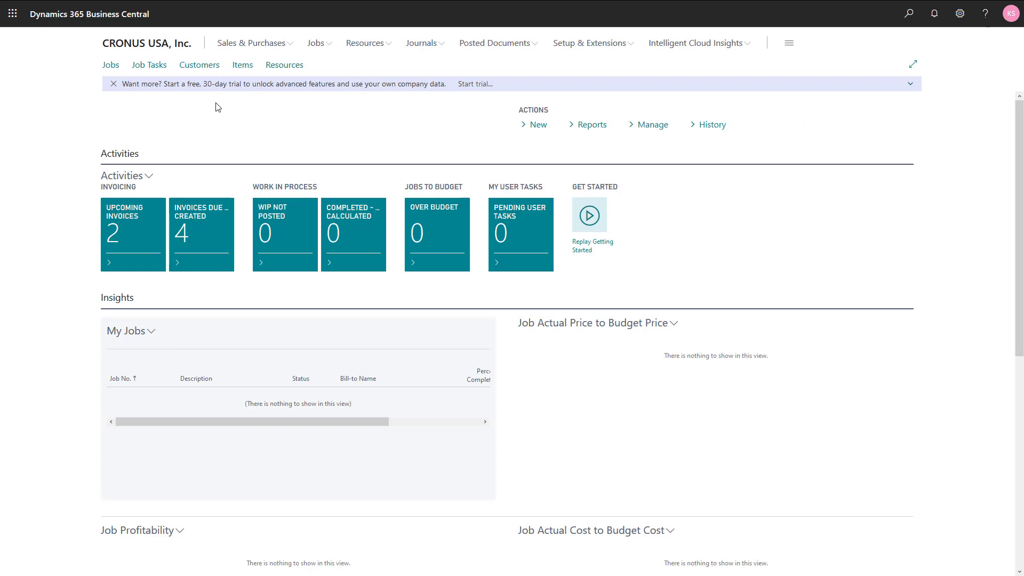
pyautogui.click(275, 66)
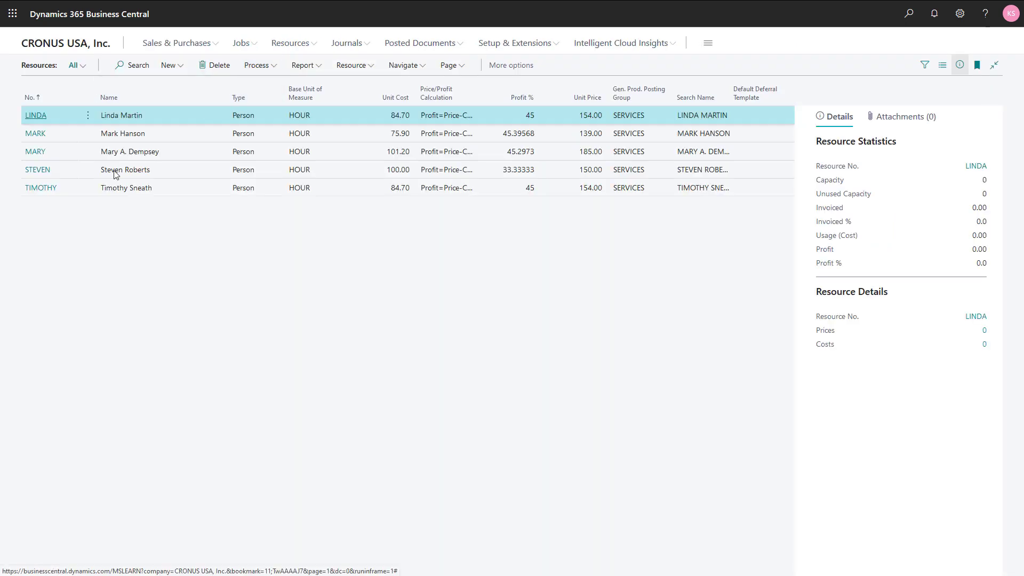
pyautogui.click(38, 172)
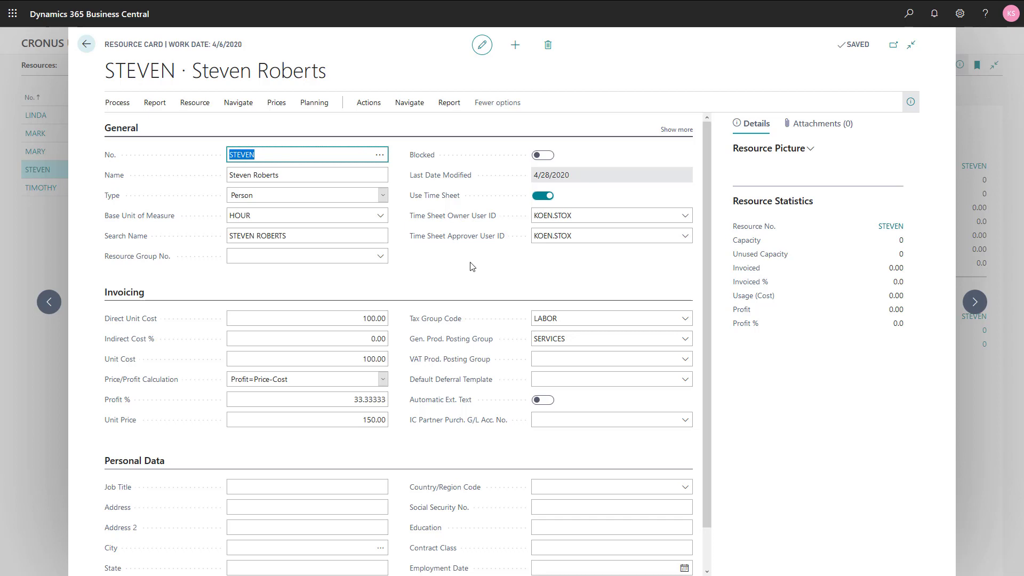
pyautogui.press('Escape')
pyautogui.press('Escape')
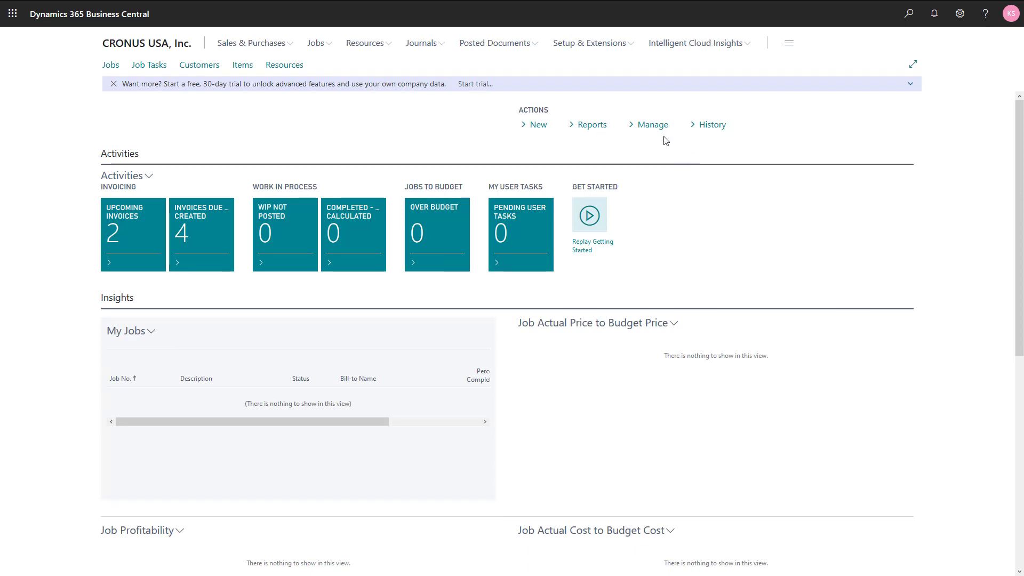
# - Create time sheets for four periods starting 4/6/2020, with lines created from job planning and no resource filter
pyautogui.click(651, 128)
pyautogui.moveTo(645, 141)
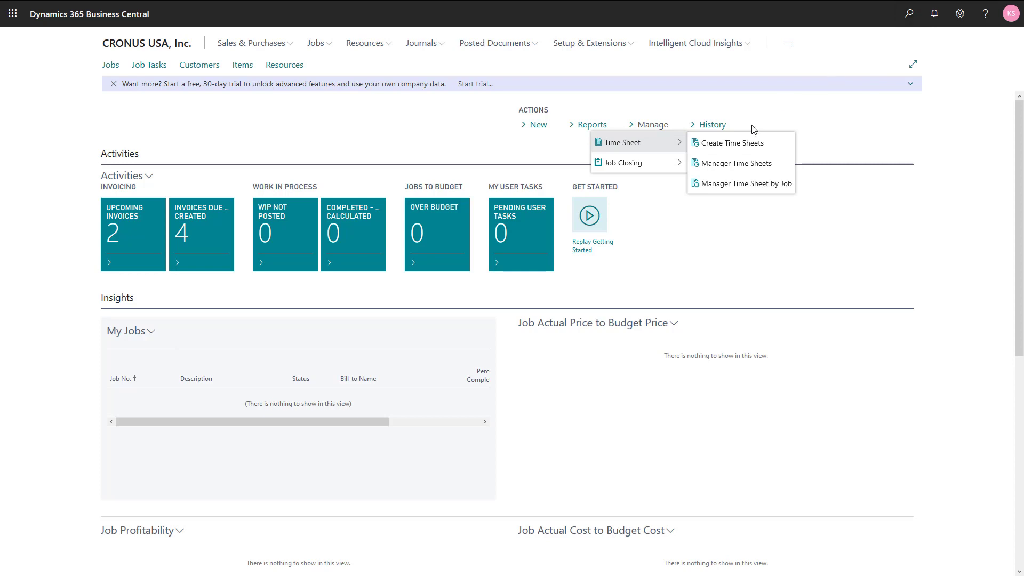
pyautogui.click(736, 143)
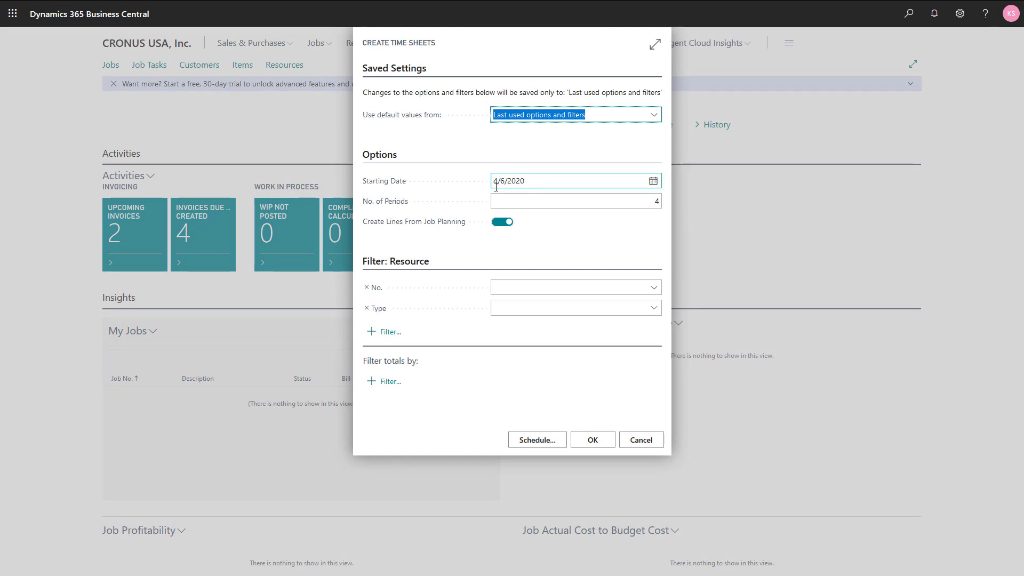
pyautogui.click(653, 180)
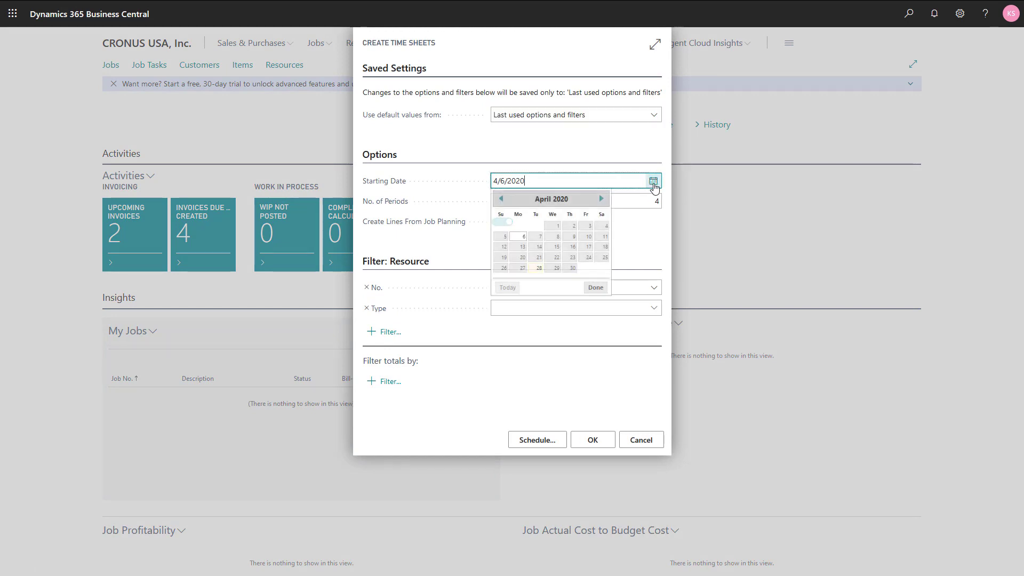
pyautogui.click(522, 238)
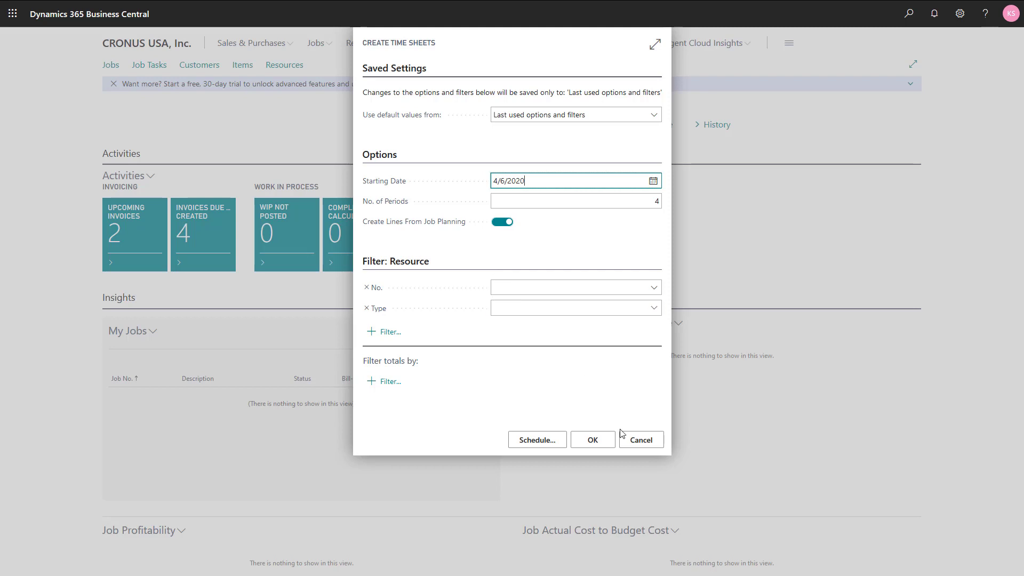
pyautogui.click(592, 440)
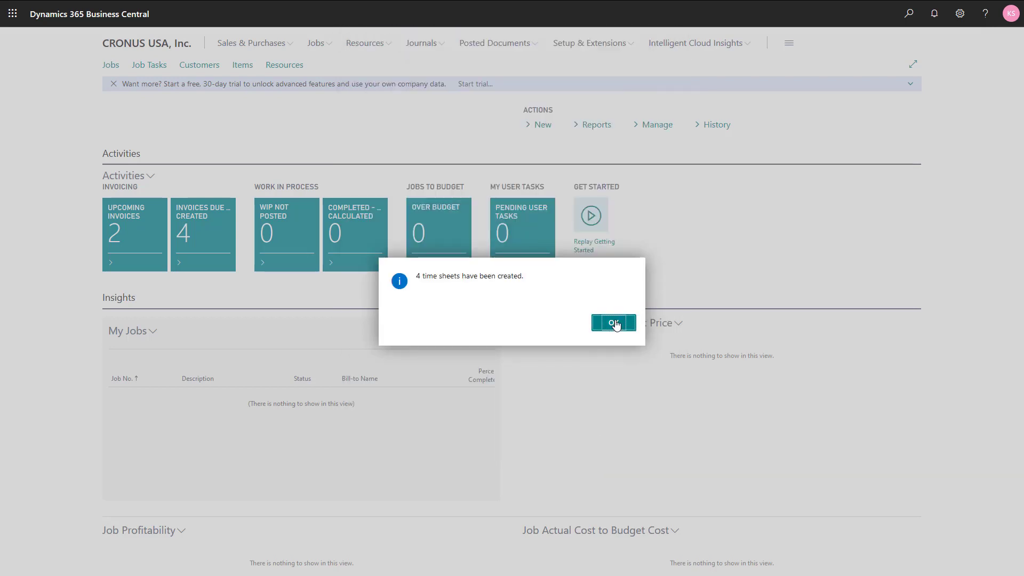
pyautogui.click(615, 324)
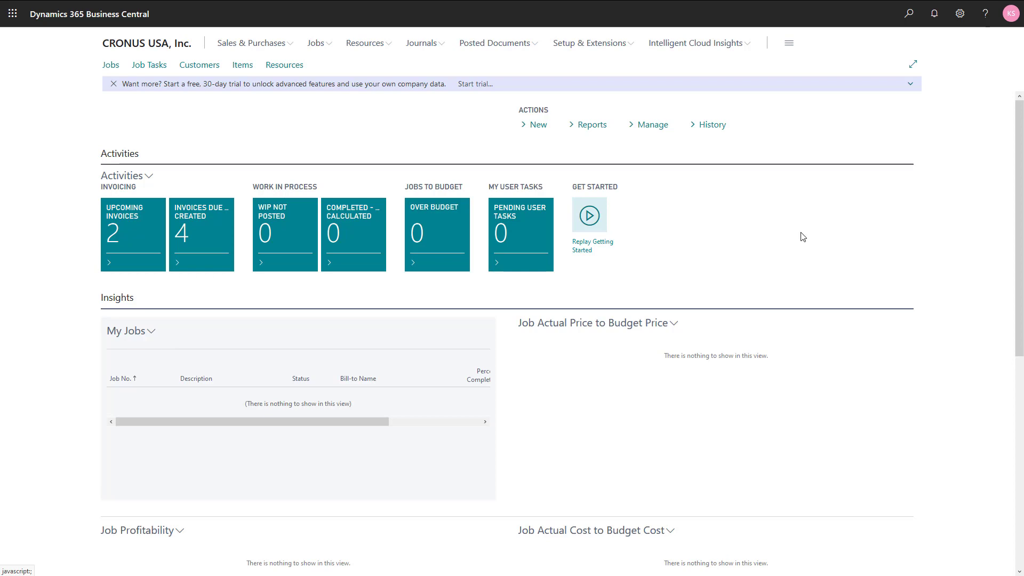
# - Search for "time", go to the Time Sheets page and open time sheet TS00005
pyautogui.click(908, 22)
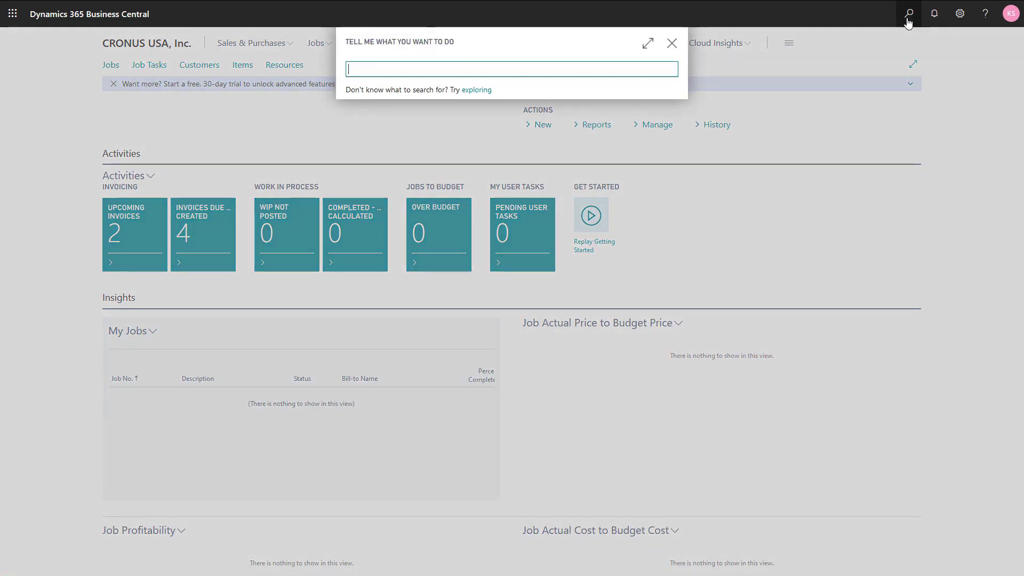
pyautogui.write('time')
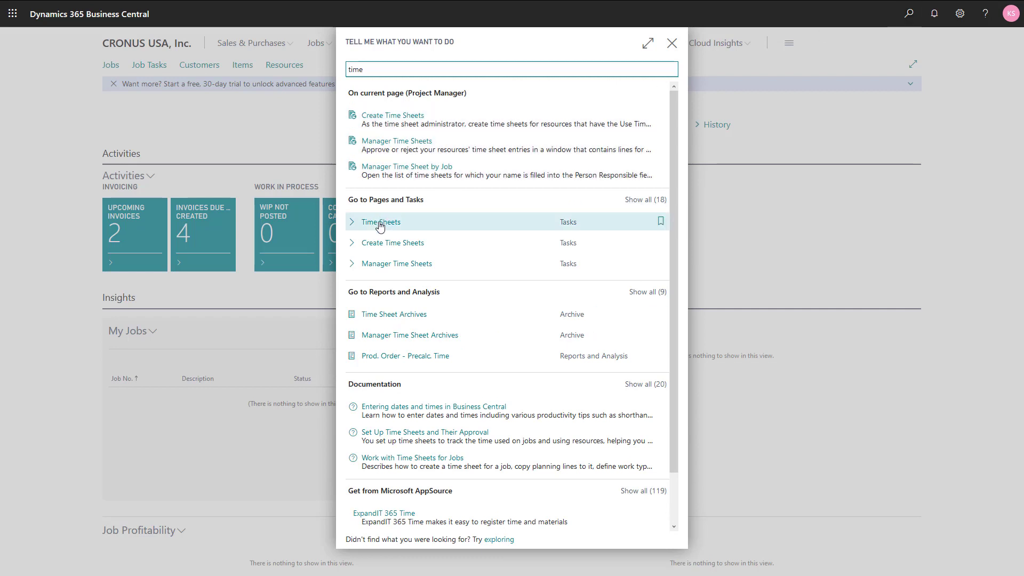
pyautogui.click(379, 224)
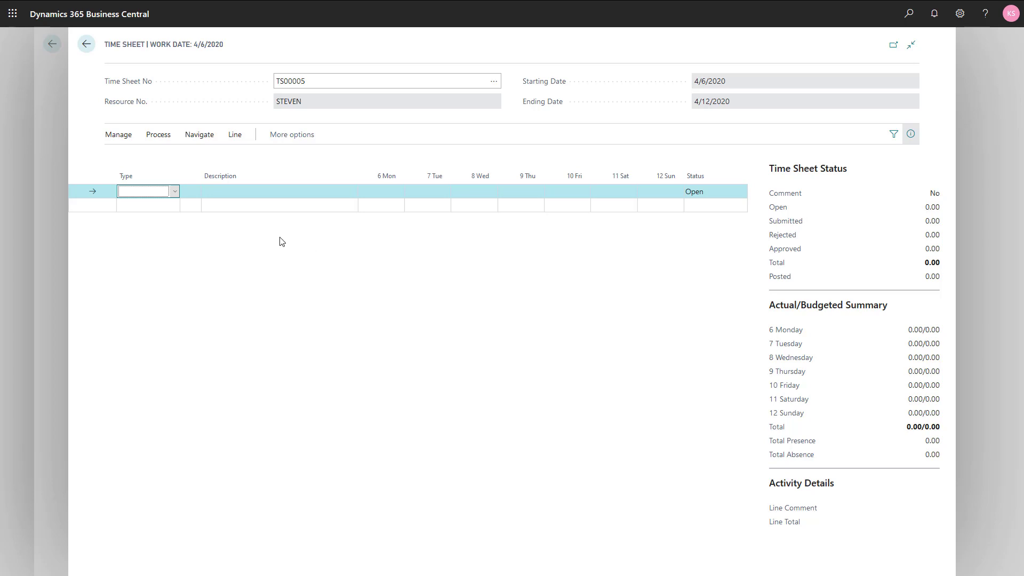
# - Add a Job line to the time sheet for job J00020, Set up work areas, with task 120, Analysis
pyautogui.click(176, 191)
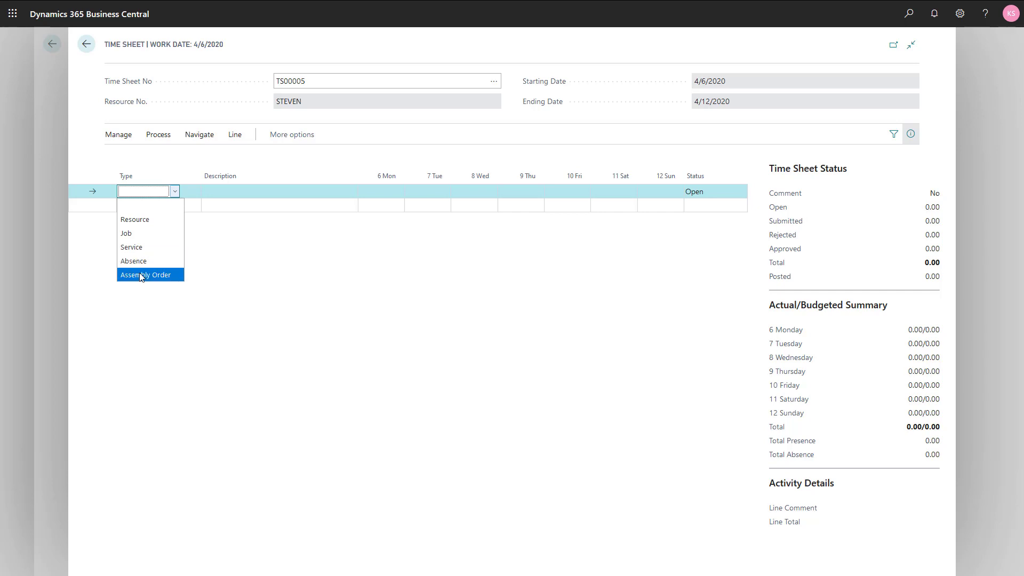
pyautogui.click(139, 234)
pyautogui.press('Tab')
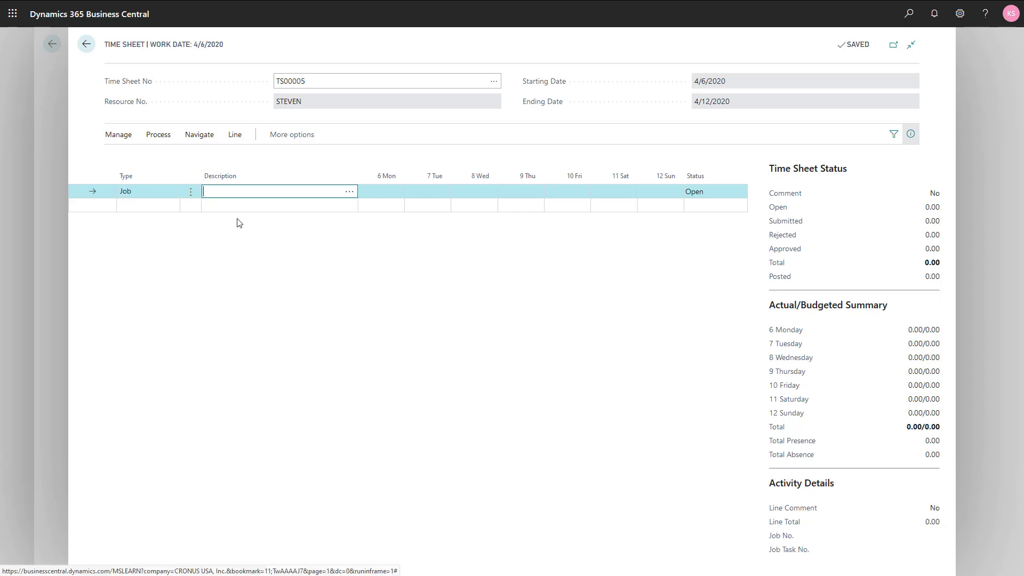
pyautogui.click(349, 193)
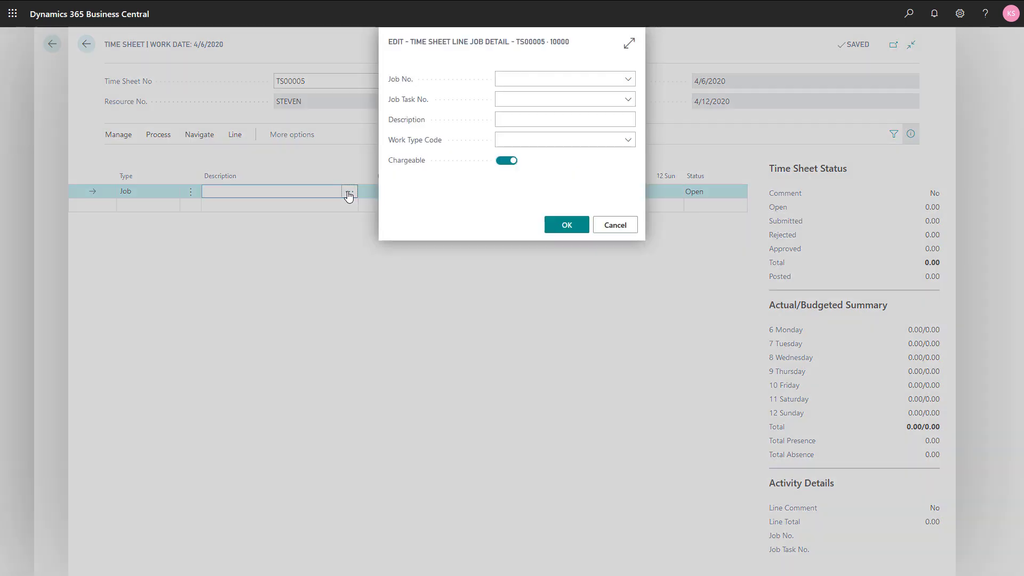
pyautogui.click(628, 79)
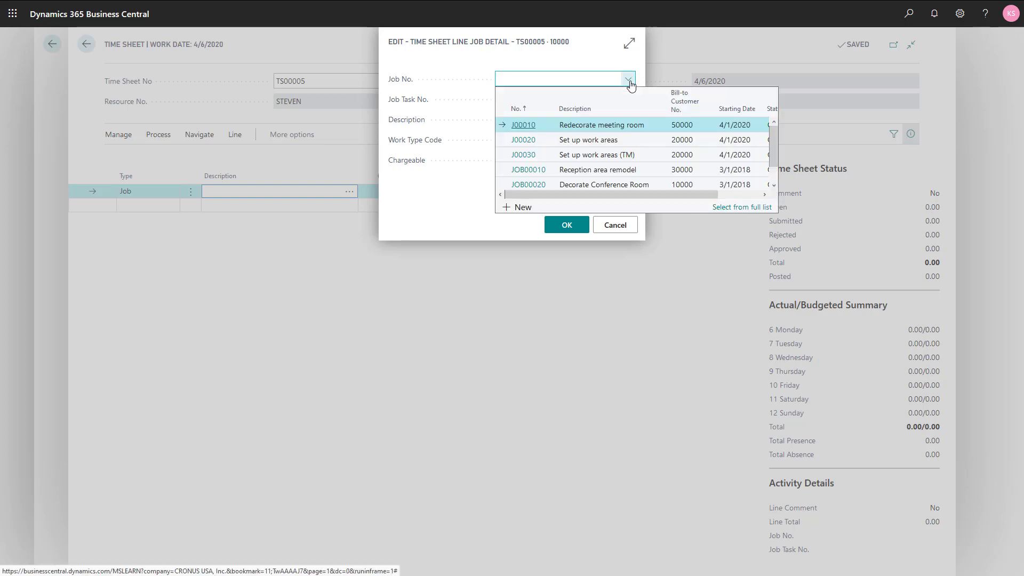
pyautogui.click(609, 141)
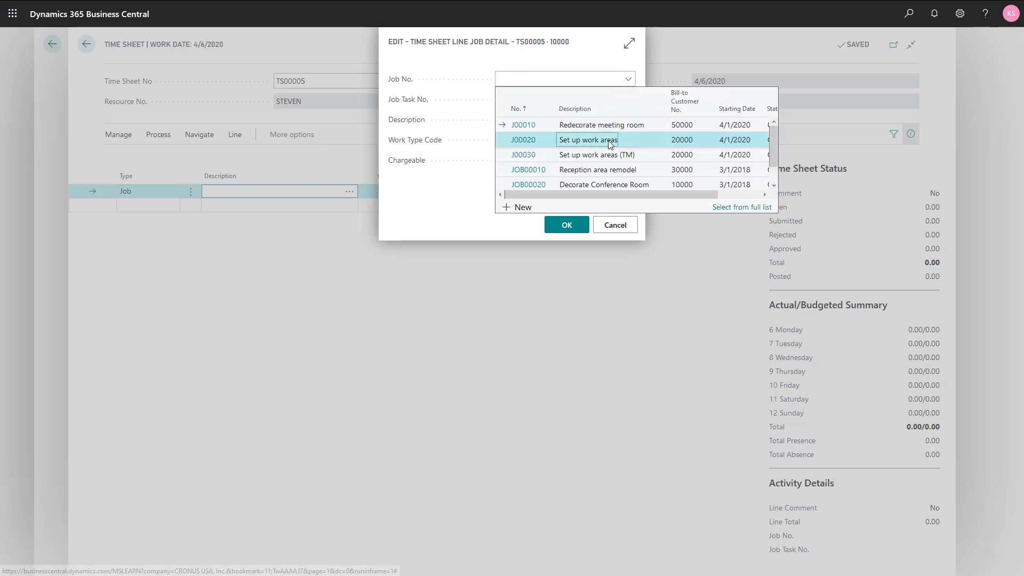
pyautogui.click(627, 100)
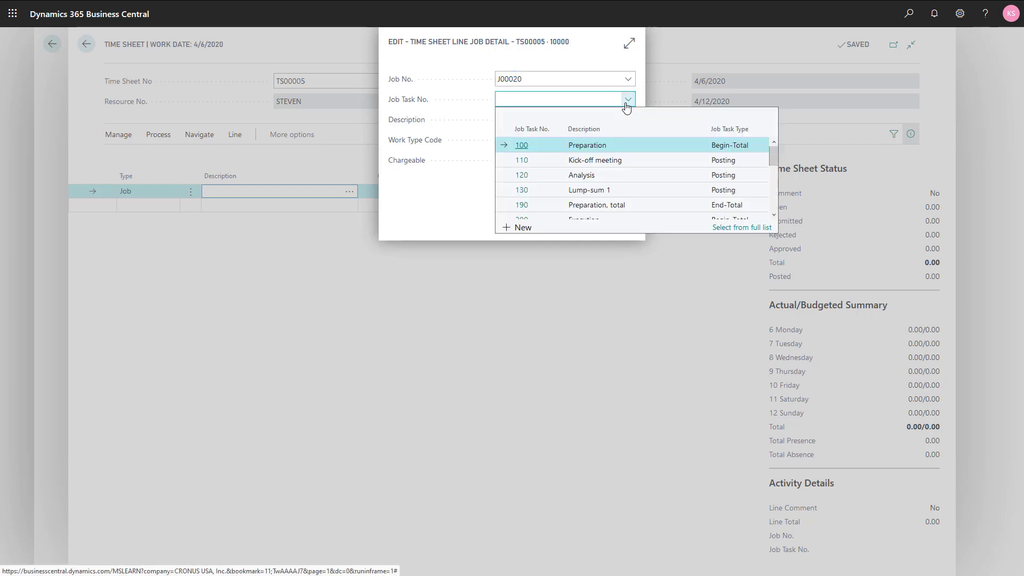
pyautogui.click(603, 176)
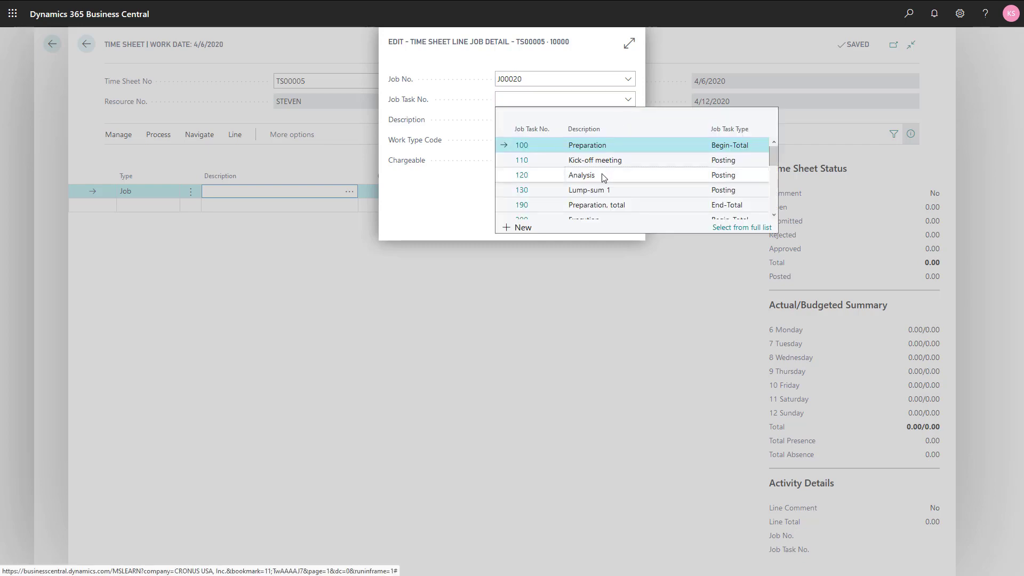
pyautogui.press('Tab')
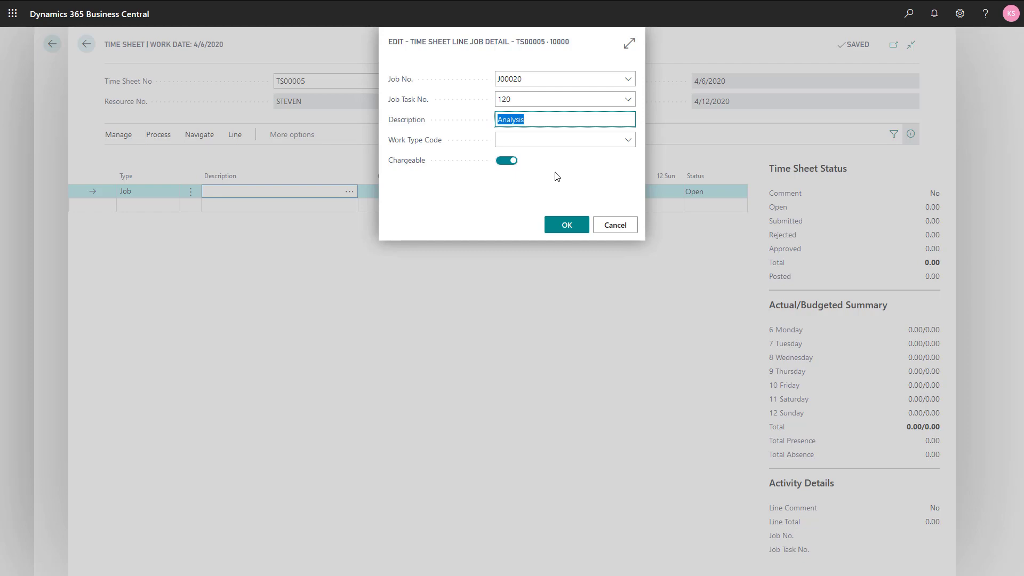
pyautogui.click(562, 230)
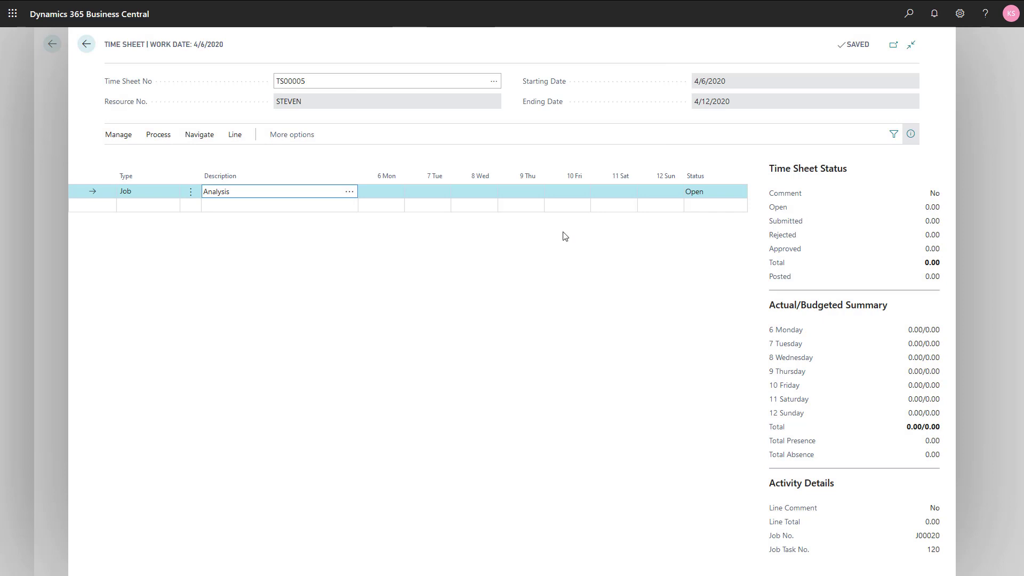
# - Enter 2 hours for Monday 6 and 4 hours for Tuesday 7 on the Analysis line
pyautogui.click(382, 191)
pyautogui.write('2')
pyautogui.press('Tab')
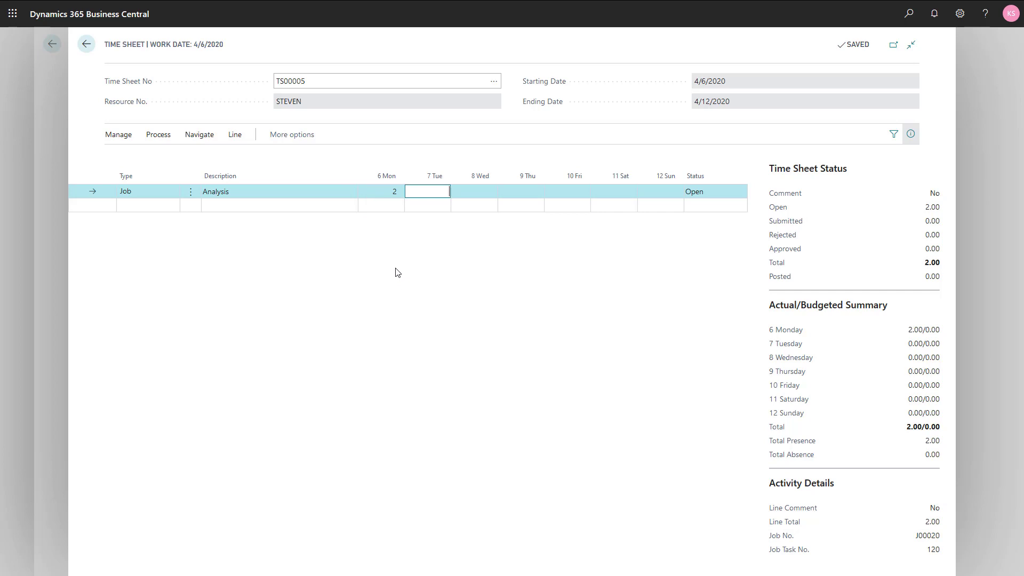
pyautogui.write('4')
pyautogui.press('Tab')
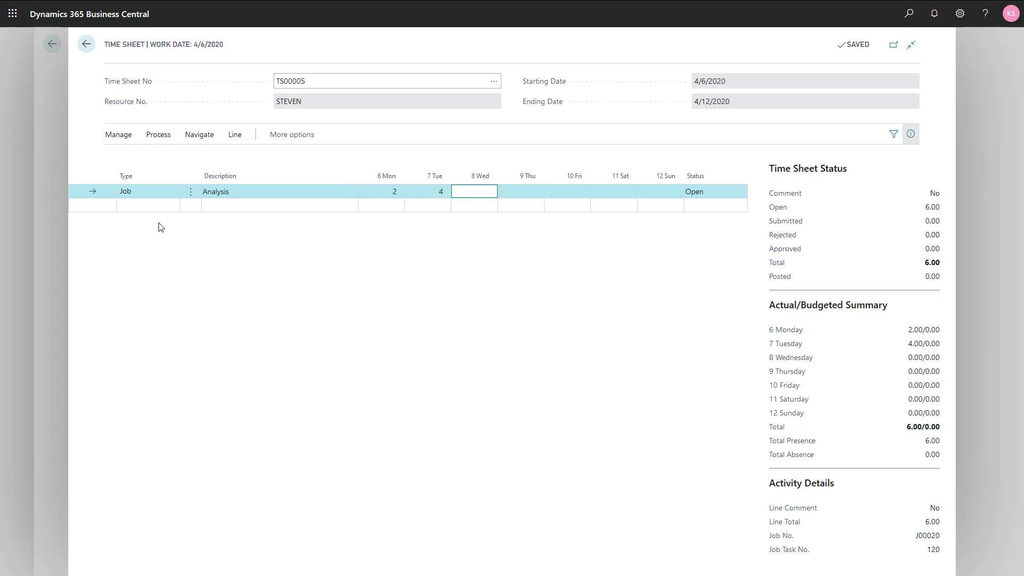
# - Add a second Job line for job J00010, Redecorate meeting room, with task 1120, Reclaim Bricks
pyautogui.click(133, 206)
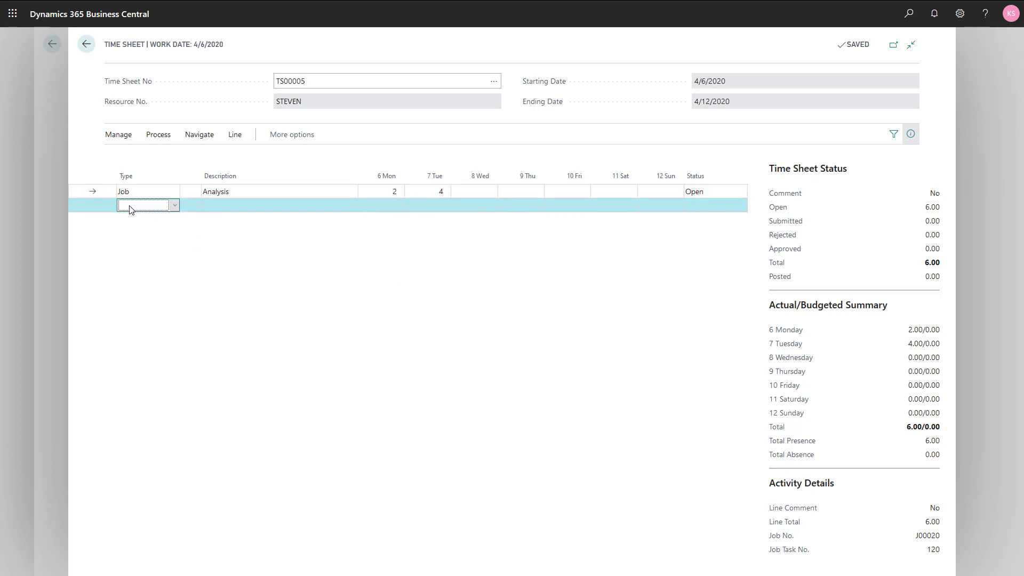
pyautogui.click(173, 207)
pyautogui.click(136, 245)
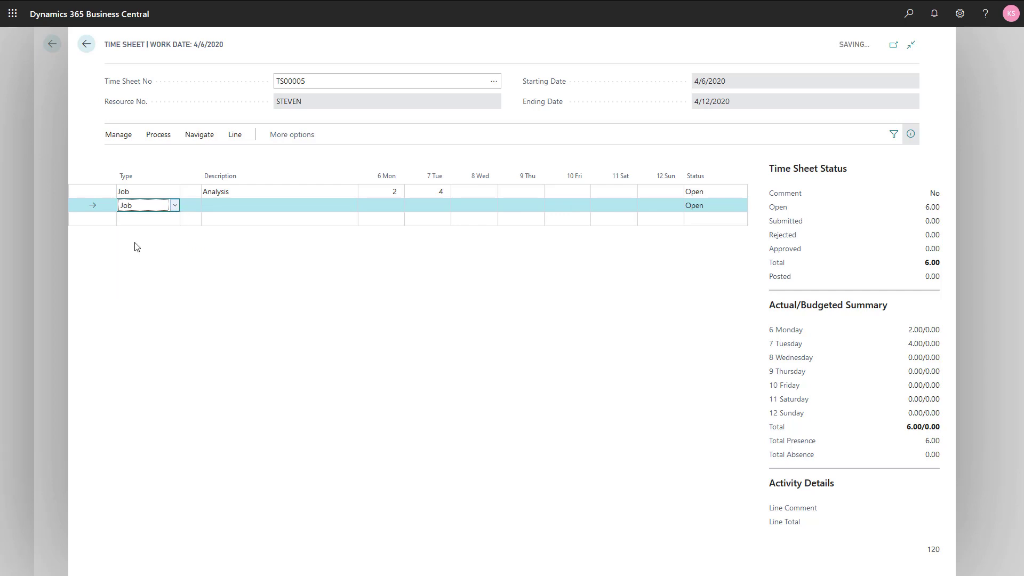
pyautogui.press('Tab')
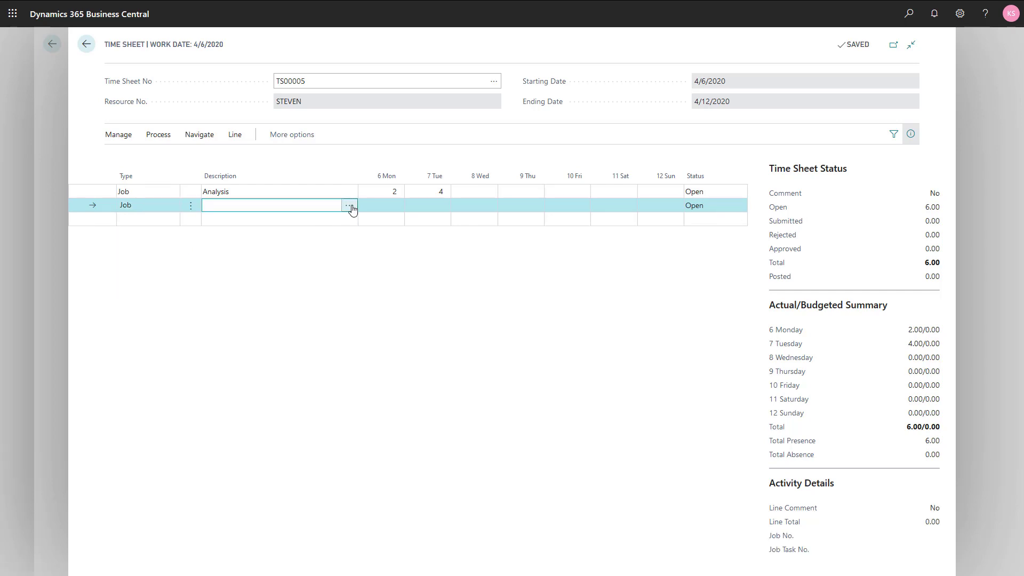
pyautogui.click(349, 206)
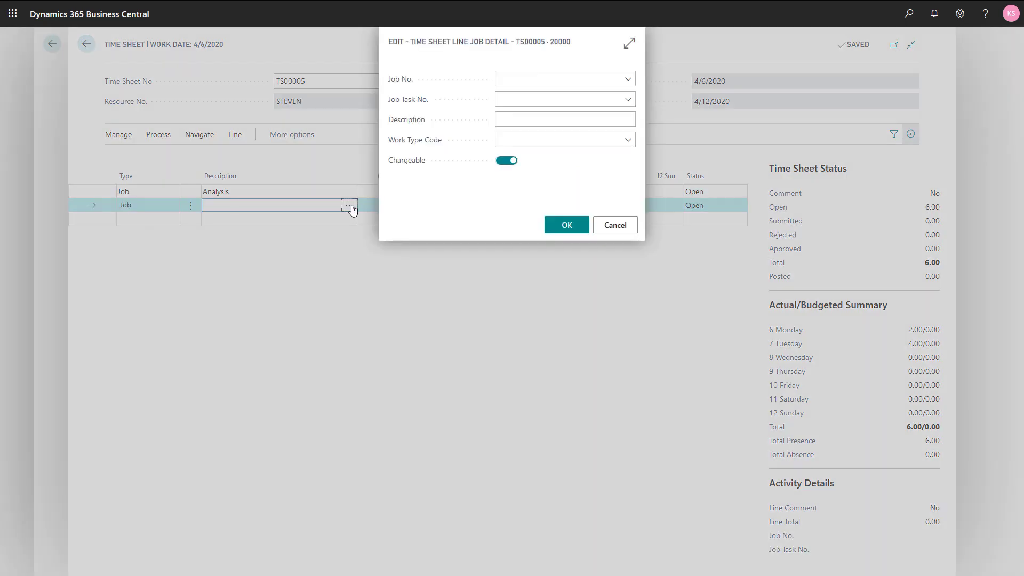
pyautogui.click(627, 79)
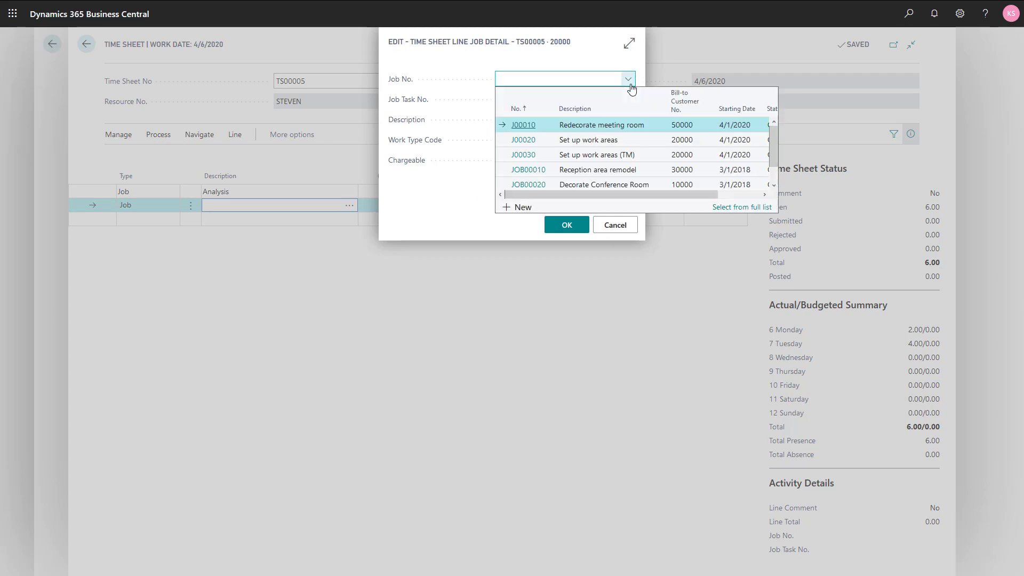
pyautogui.click(624, 126)
pyautogui.click(628, 102)
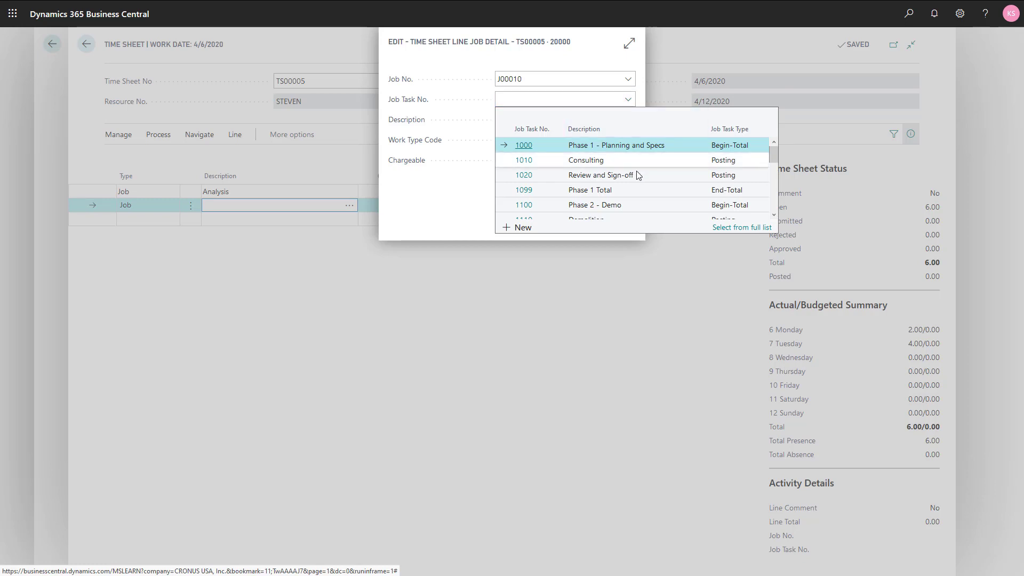
pyautogui.scroll(-1, 628, 208)
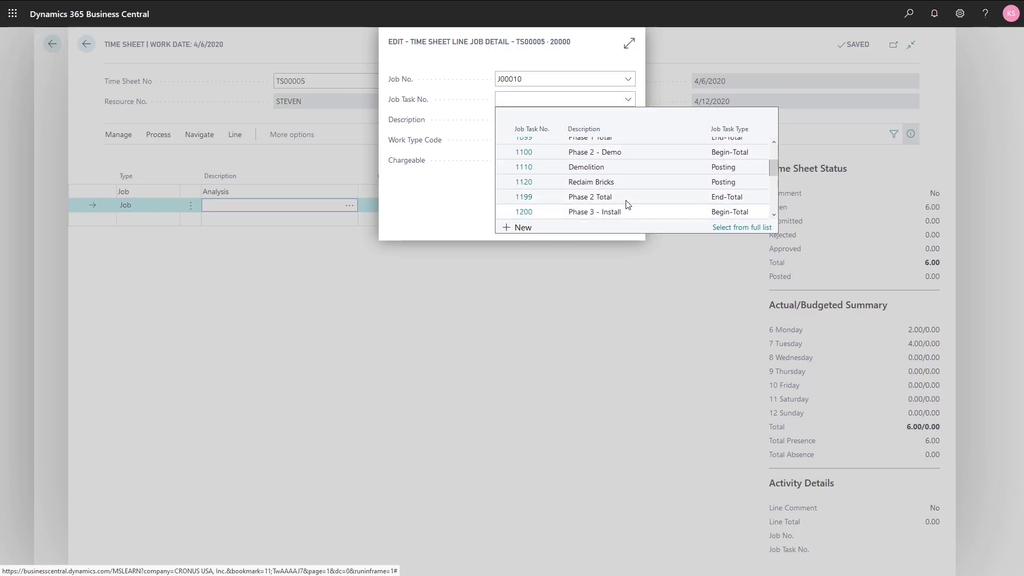
pyautogui.click(619, 182)
pyautogui.press('Tab')
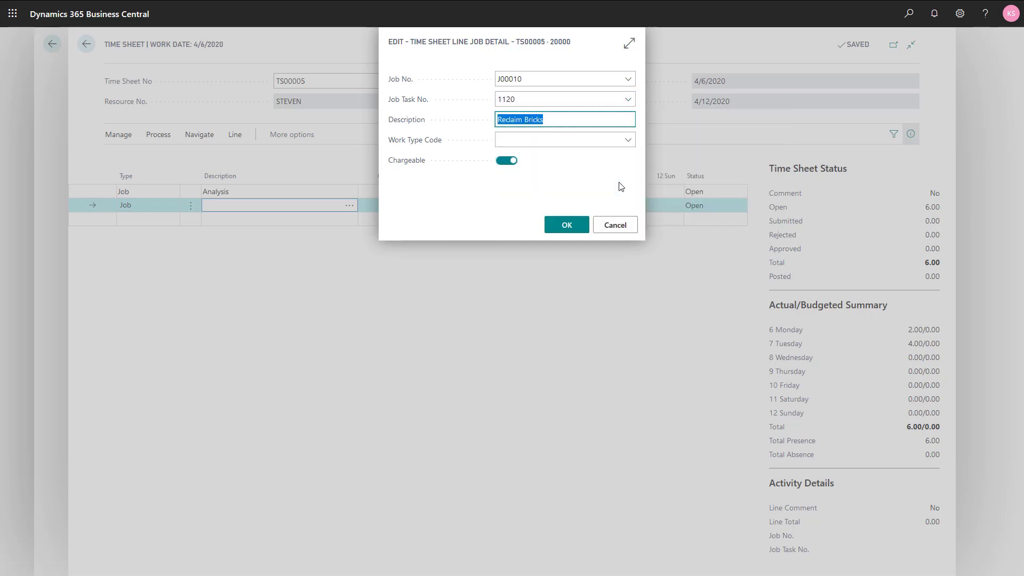
pyautogui.click(565, 225)
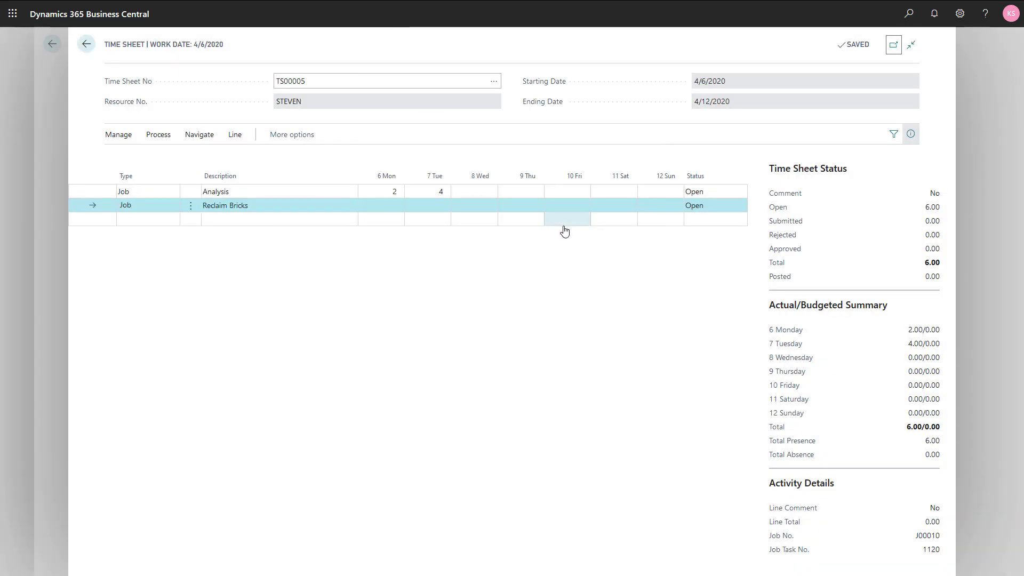
# - Enter 8 hours for Wednesday 8 on the Reclaim Bricks line and submit all open lines of the time sheet for approval
pyautogui.click(473, 208)
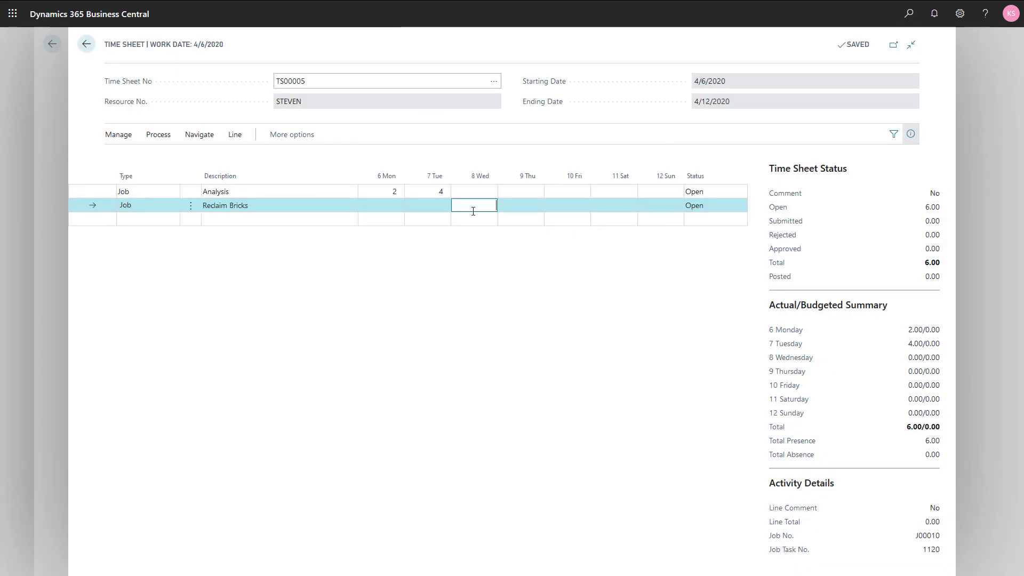
pyautogui.press('Tab')
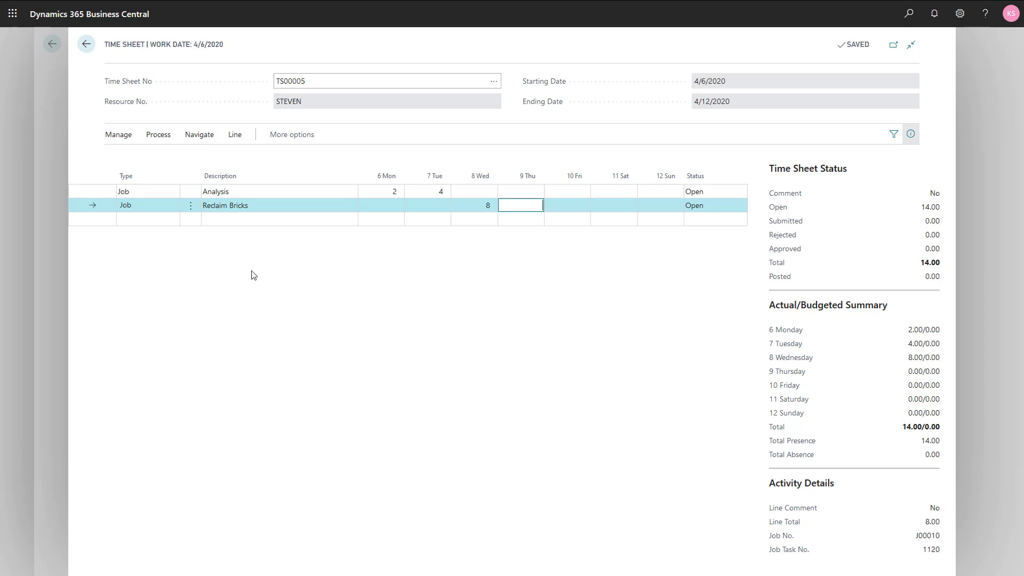
pyautogui.click(154, 135)
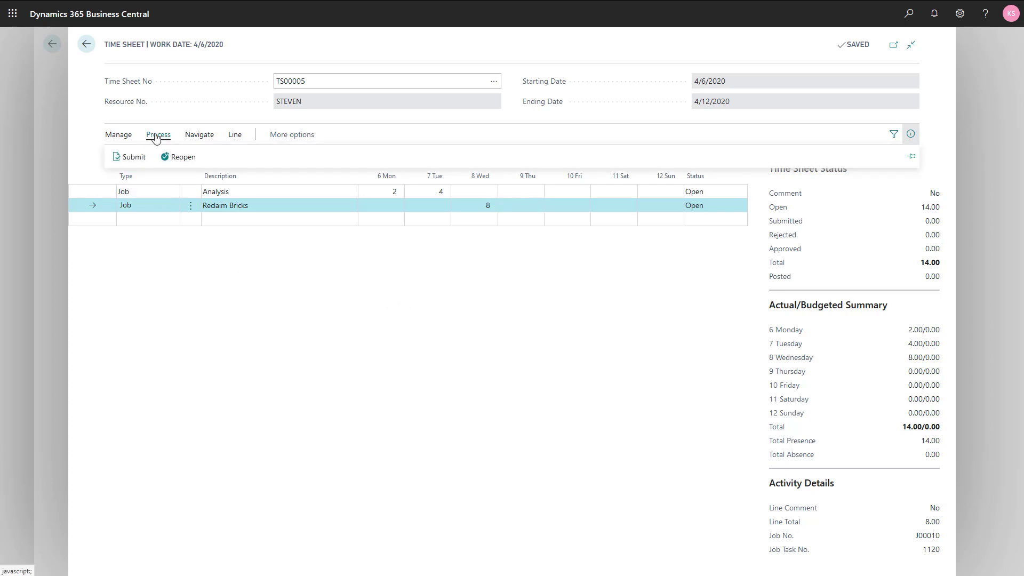
pyautogui.click(132, 155)
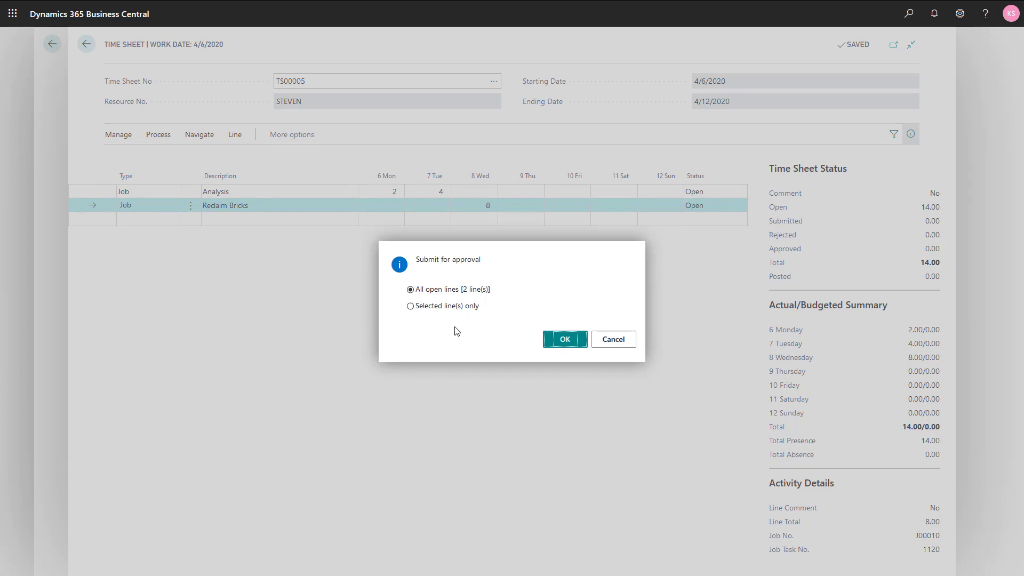
pyautogui.click(562, 341)
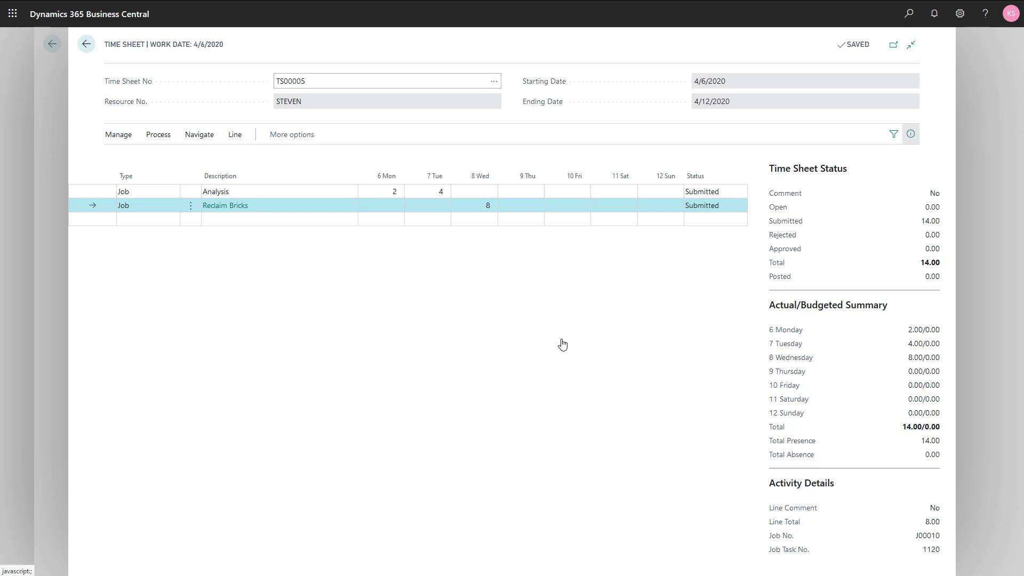
# - Close the time sheet and the Time Sheets list, and open time sheet TS00005 through Manager Time Sheets
pyautogui.press('Escape')
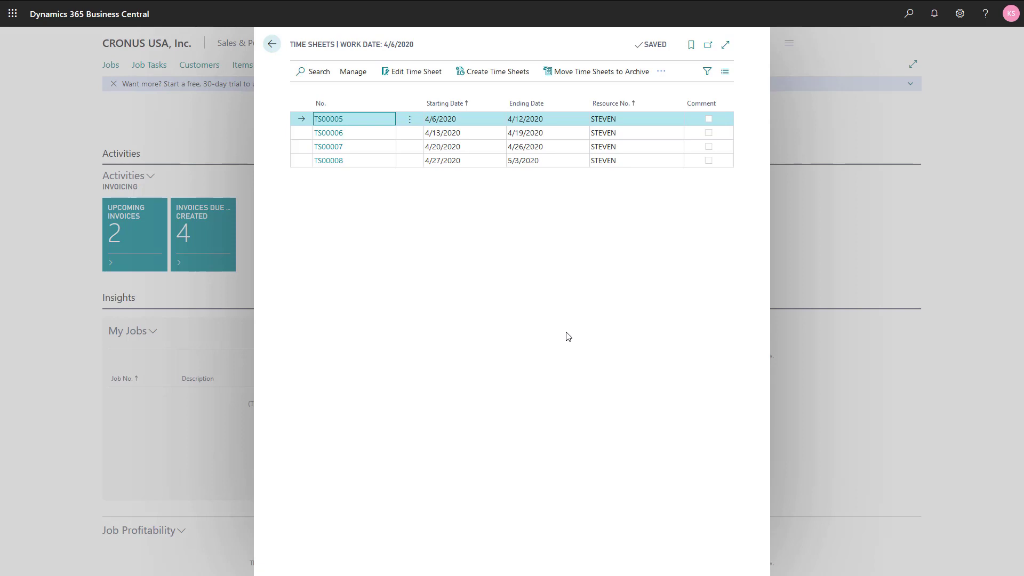
pyautogui.press('Escape')
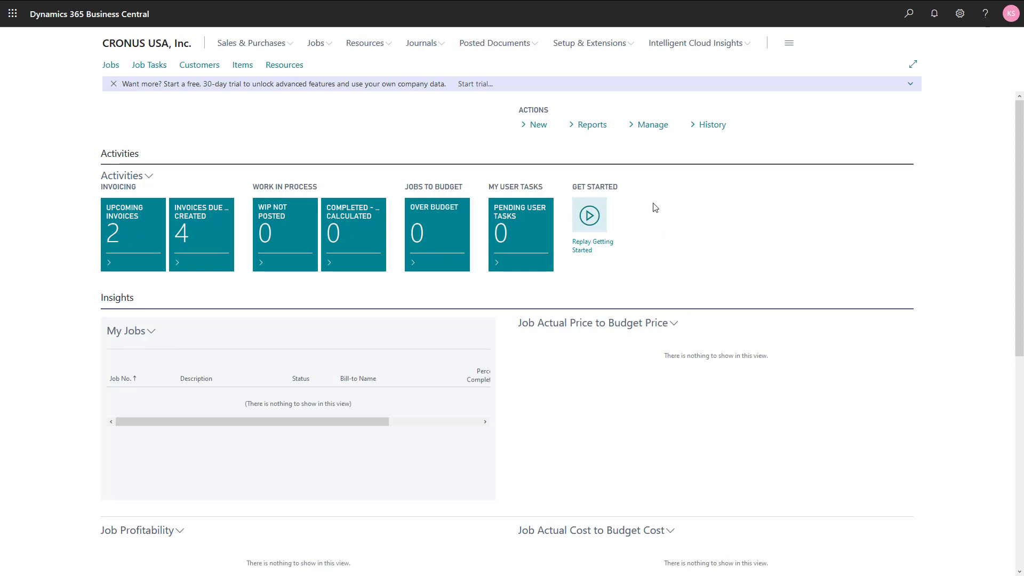
pyautogui.click(645, 128)
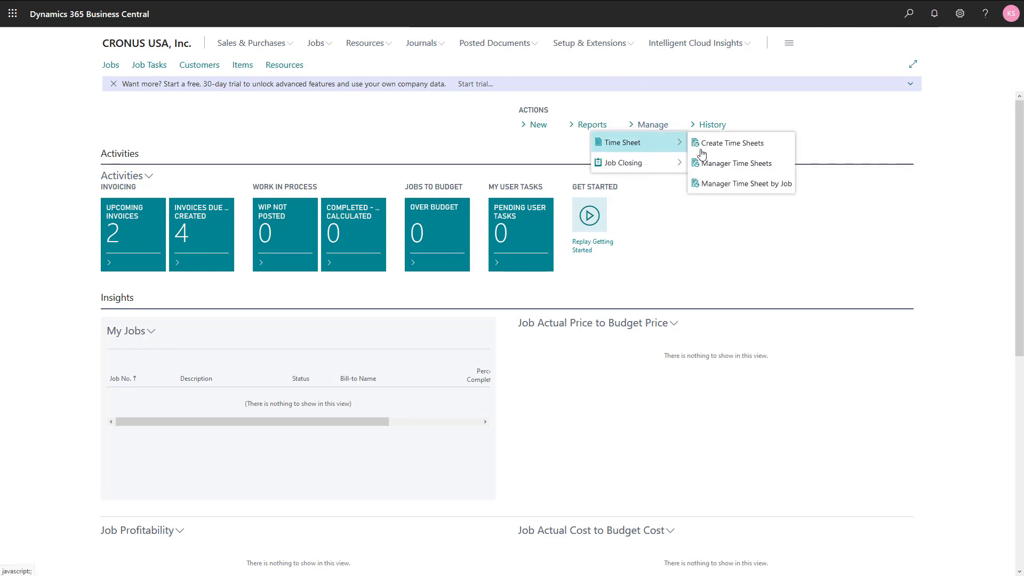
pyautogui.click(715, 164)
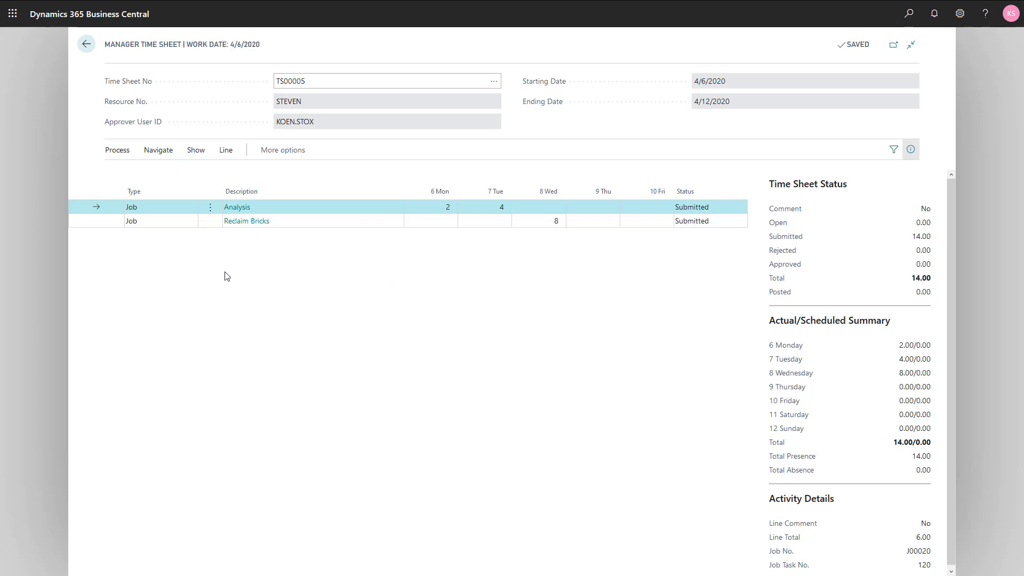
# - Approve all submitted lines of manager time sheet TS00005 for posting
pyautogui.click(114, 151)
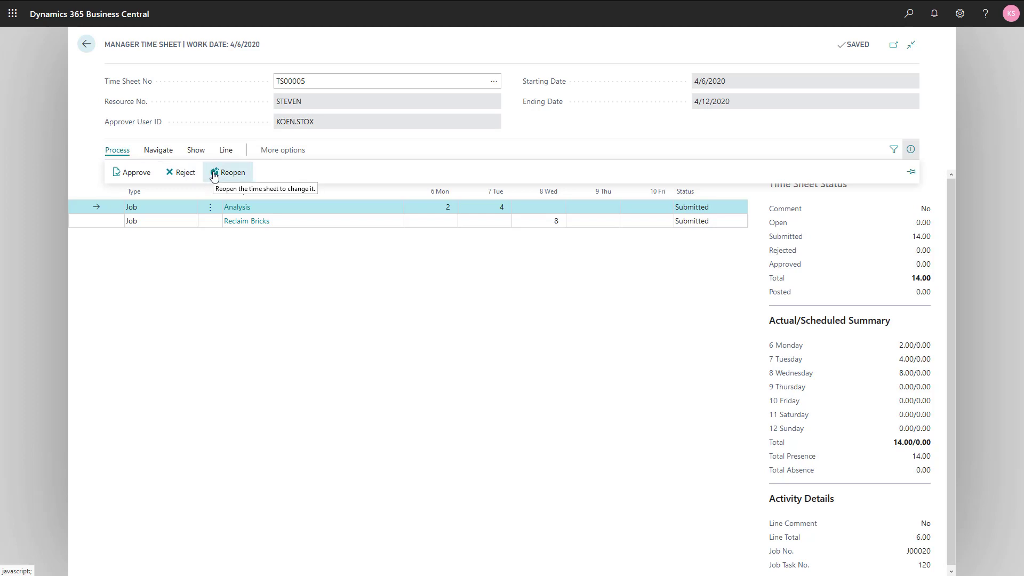
pyautogui.click(138, 173)
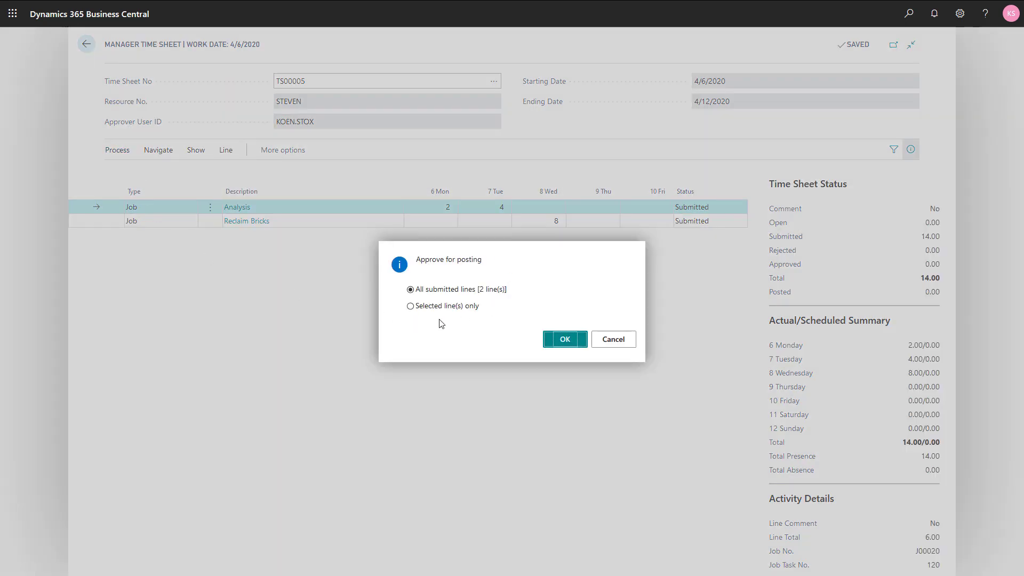
pyautogui.click(565, 341)
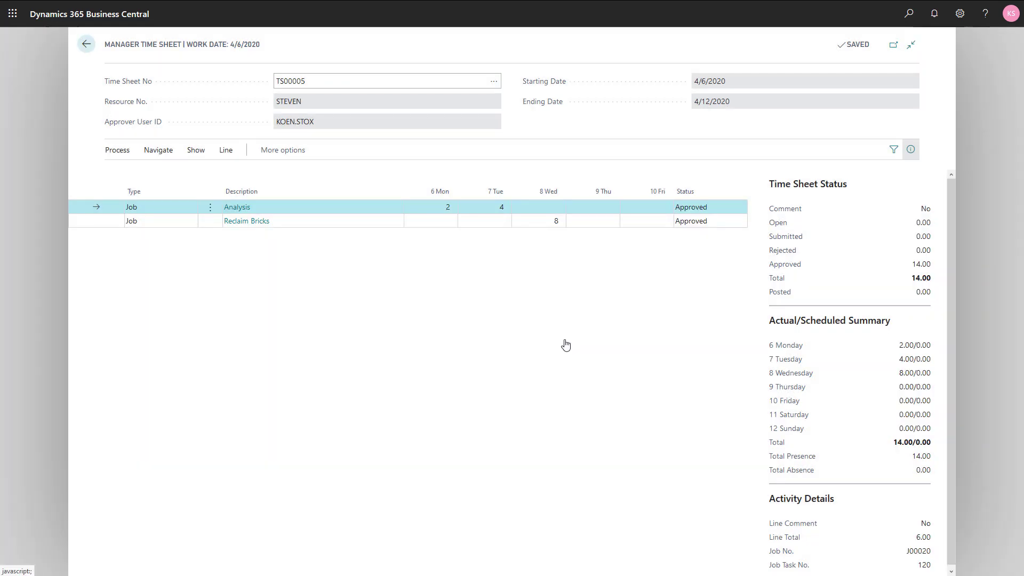